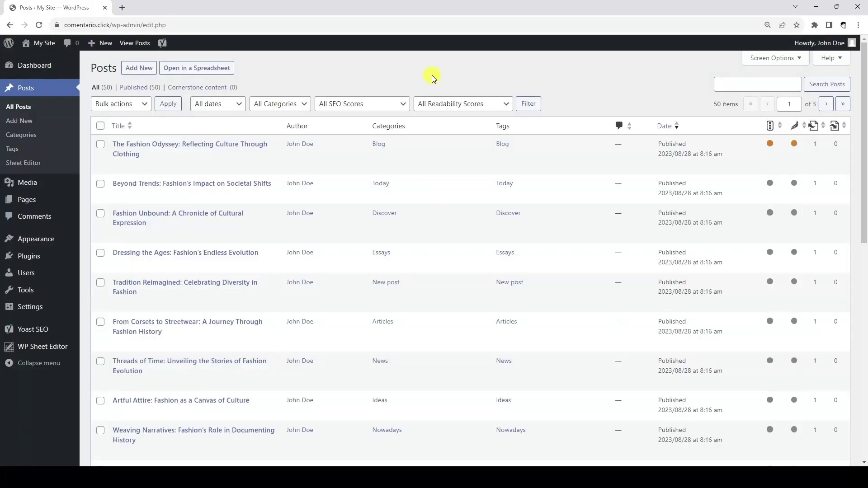
Open the 50 posts as a spreadsheet and review the SEO Title, Description and Keyword columns
left_click(223, 69)
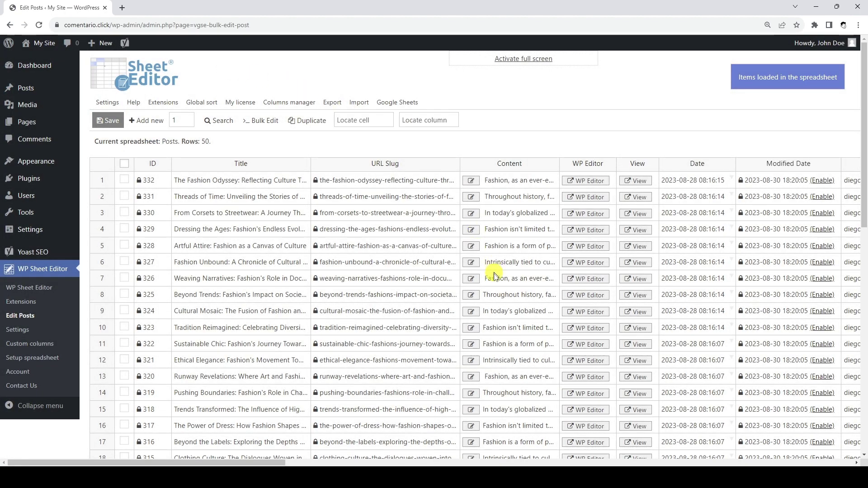
scroll(500, 288, "right", 5)
scroll(500, 289, "right", 5)
scroll(501, 289, "right", 3)
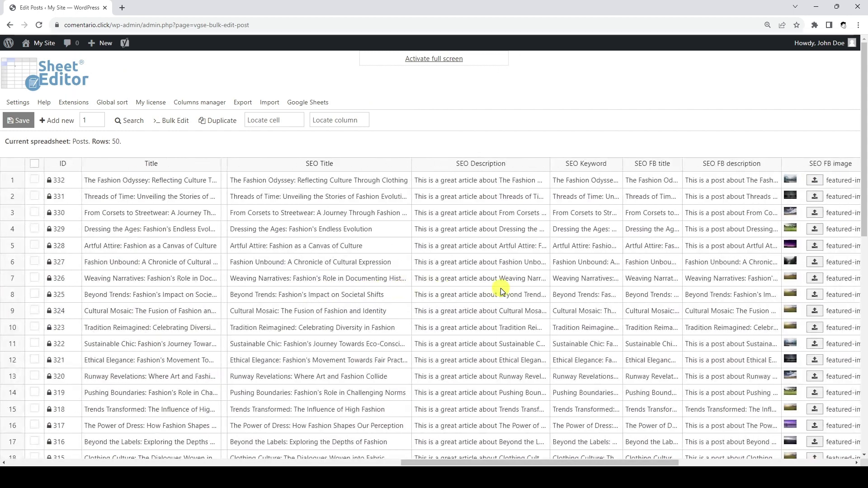
left_click(386, 164)
left_click(542, 164)
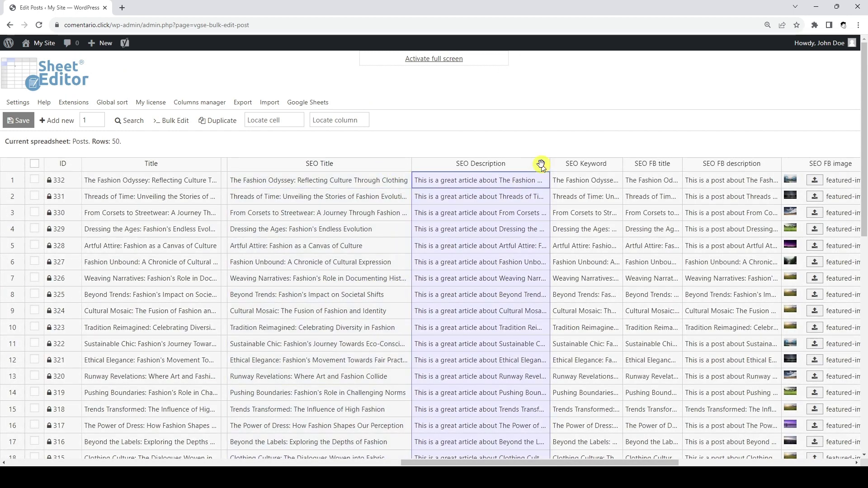
left_click(616, 165)
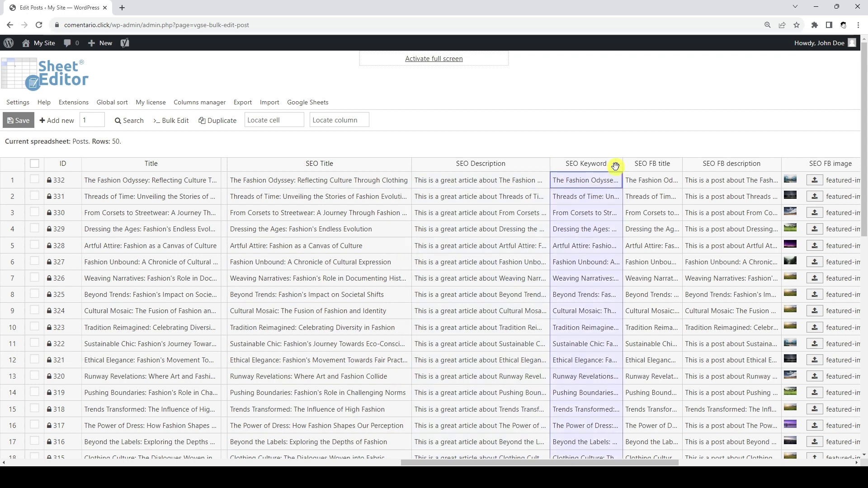
scroll(616, 166, "right", 5)
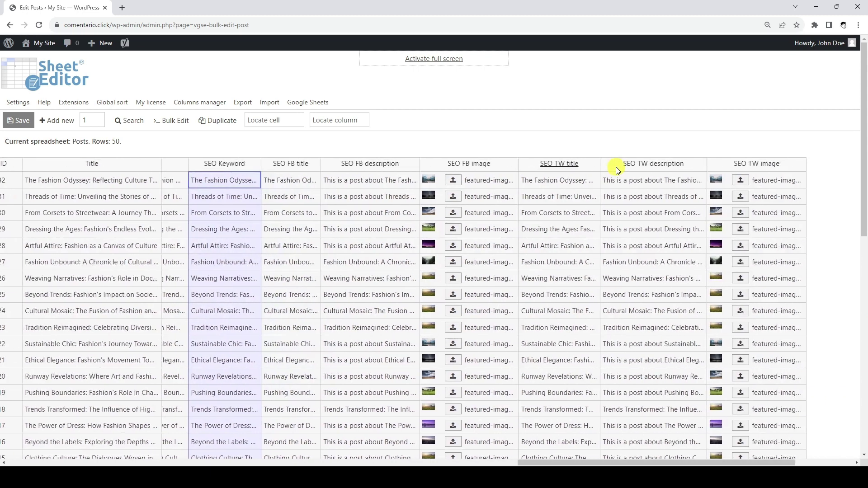
scroll(616, 166, "right", 1)
scroll(615, 166, "right", 2)
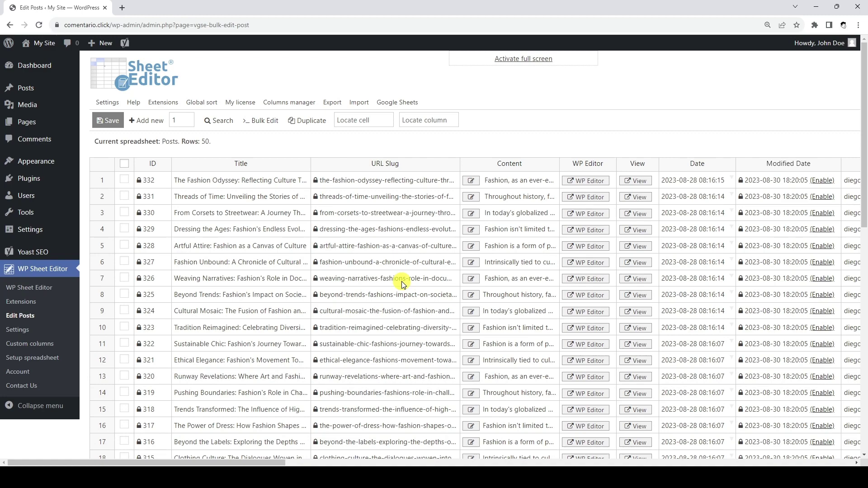
Authorize a Google account for WP Sheet Editor with access to its Drive files
left_click(397, 104)
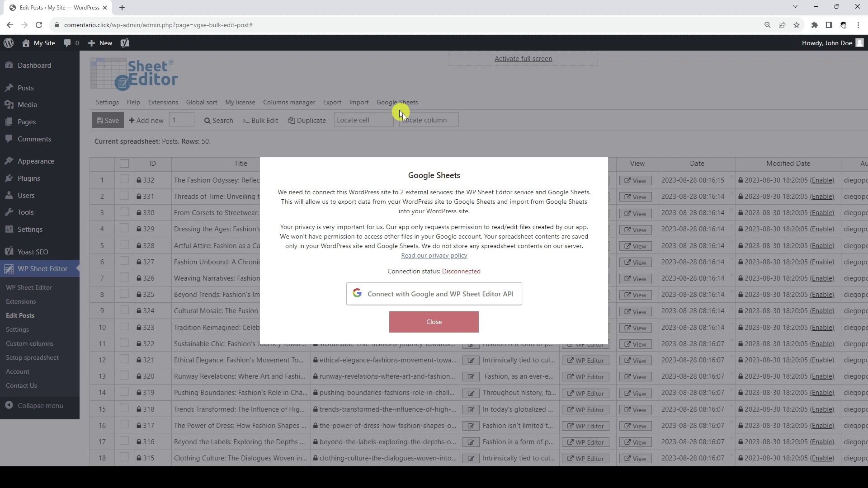
left_click(454, 293)
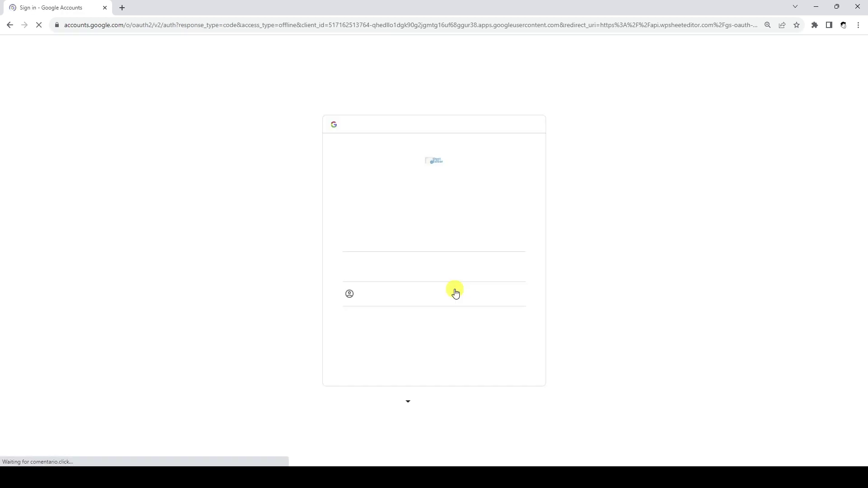
left_click(479, 268)
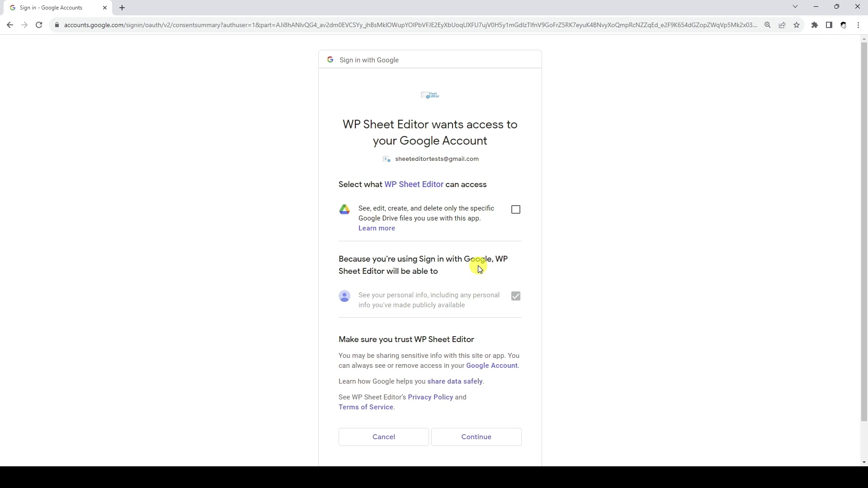
left_click(515, 211)
left_click(474, 437)
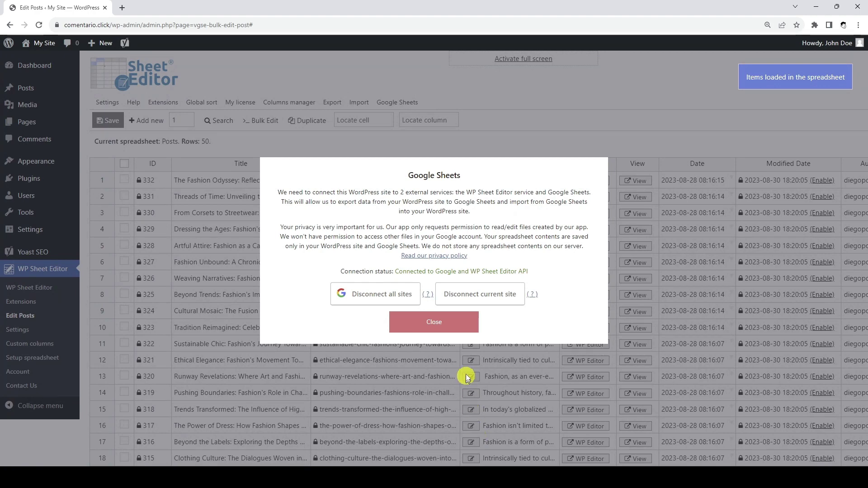
Export active columns, excluding WP Editor, View, Date, Modified Date, Comments and Featured Image
left_click(452, 324)
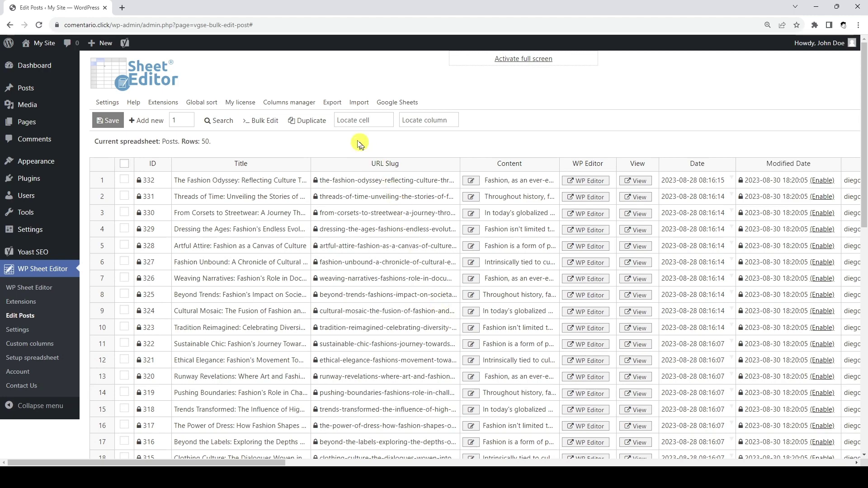
left_click(332, 108)
left_click(332, 103)
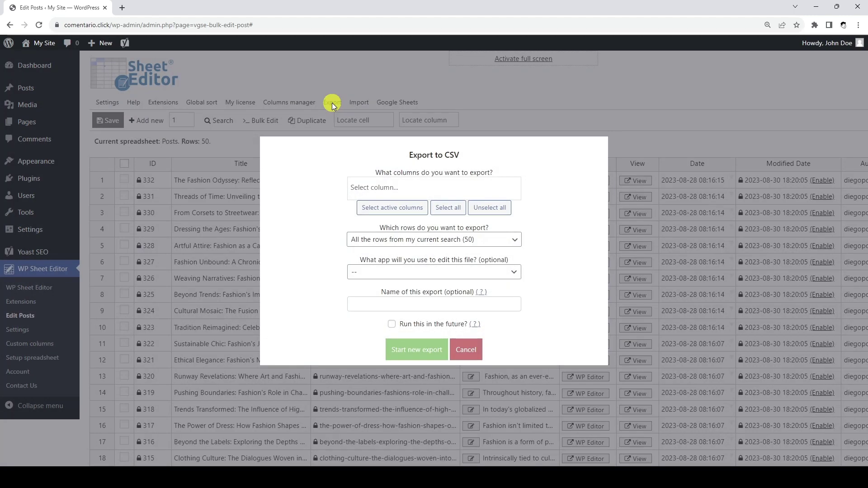
left_click(409, 207)
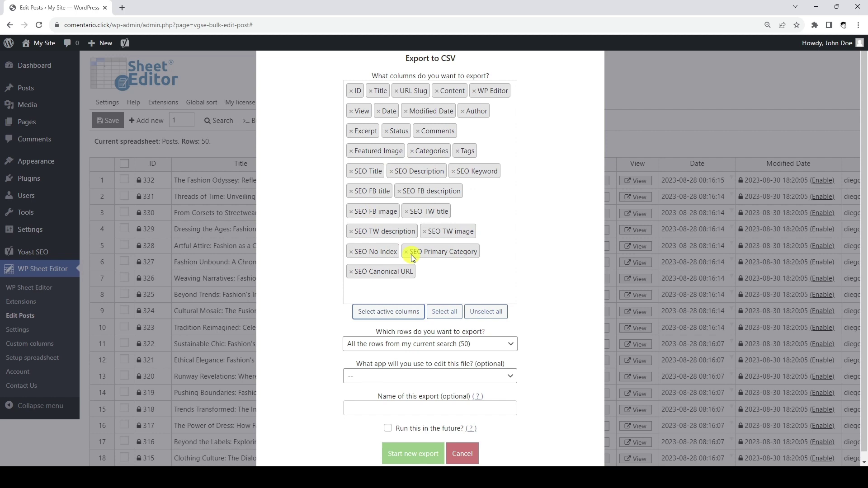
left_click(471, 96)
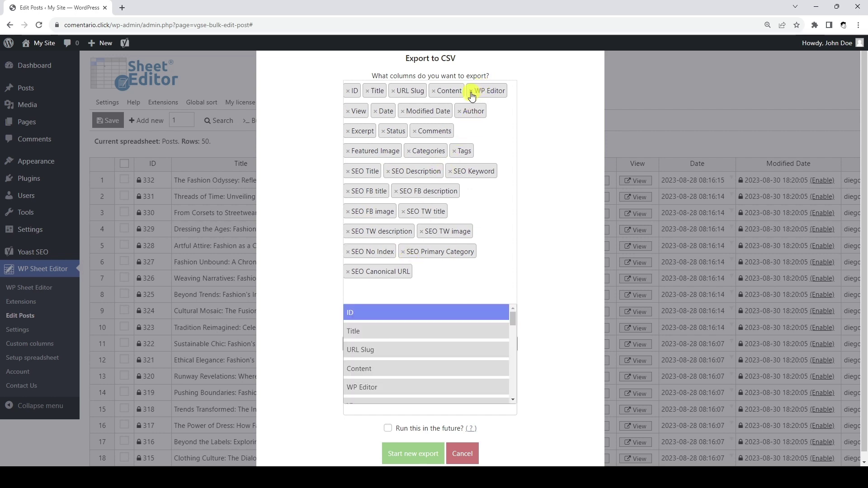
left_click(471, 95)
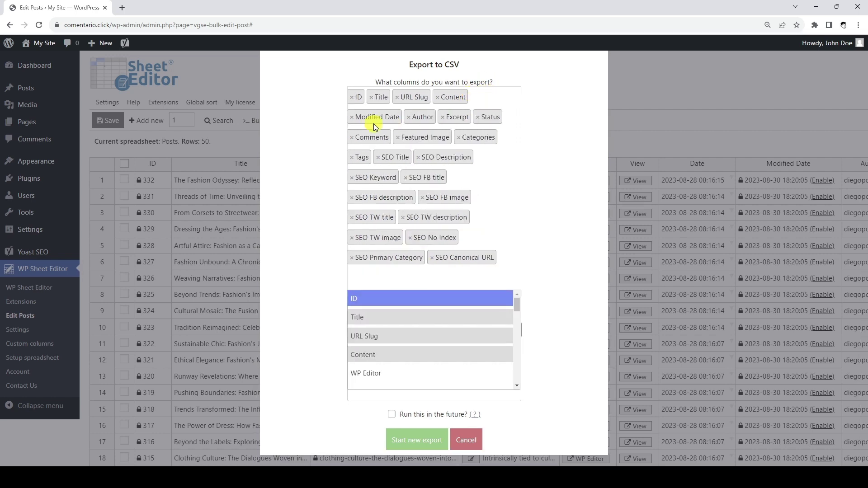
left_click(352, 117)
left_click(416, 117)
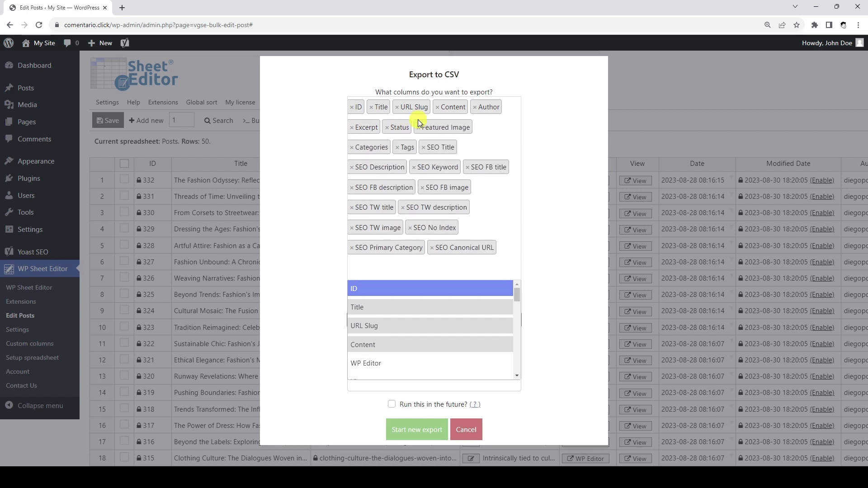
left_click(418, 128)
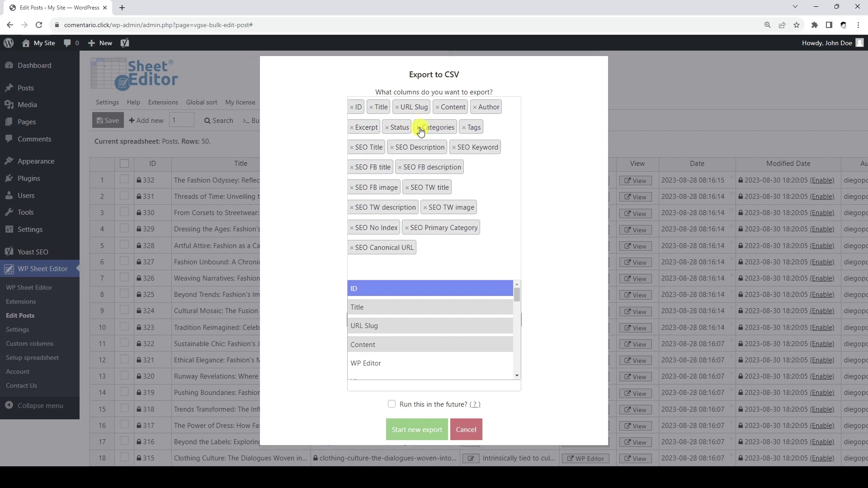
left_click(551, 174)
Export to Google Sheets as a new file named 'SEO Fields to Google Sheets'
left_click(453, 352)
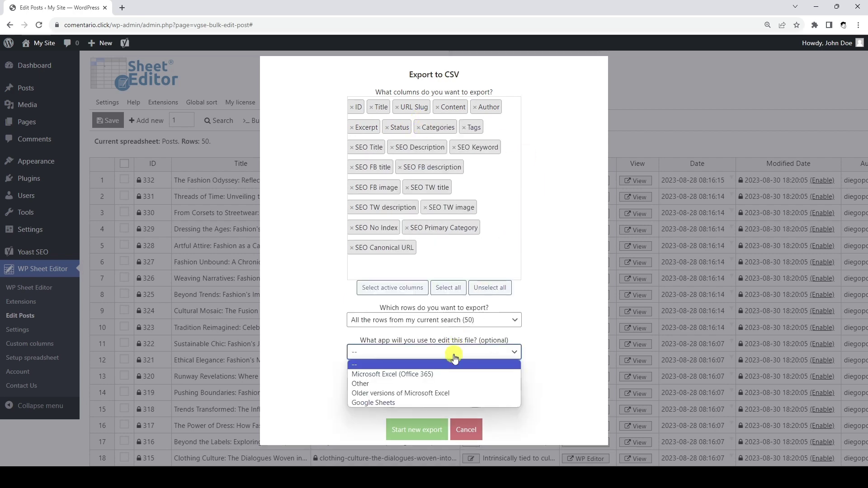
left_click(430, 402)
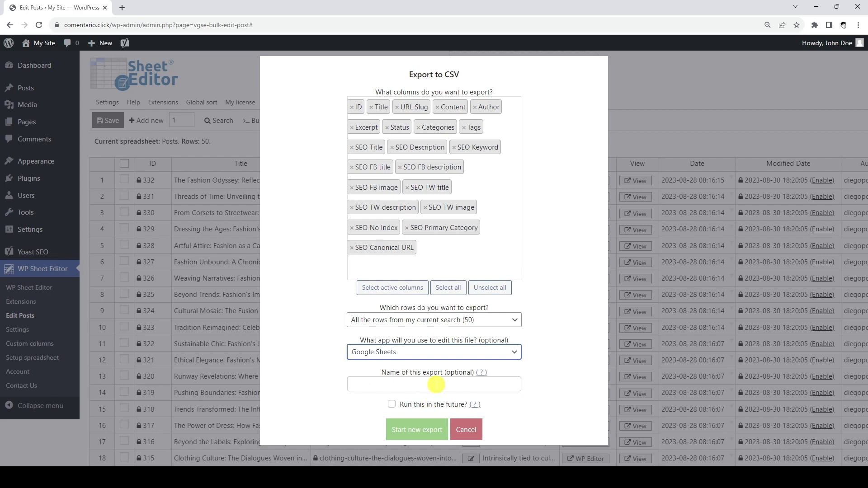
left_click(436, 384)
type("SEO Fields to Google Sheets")
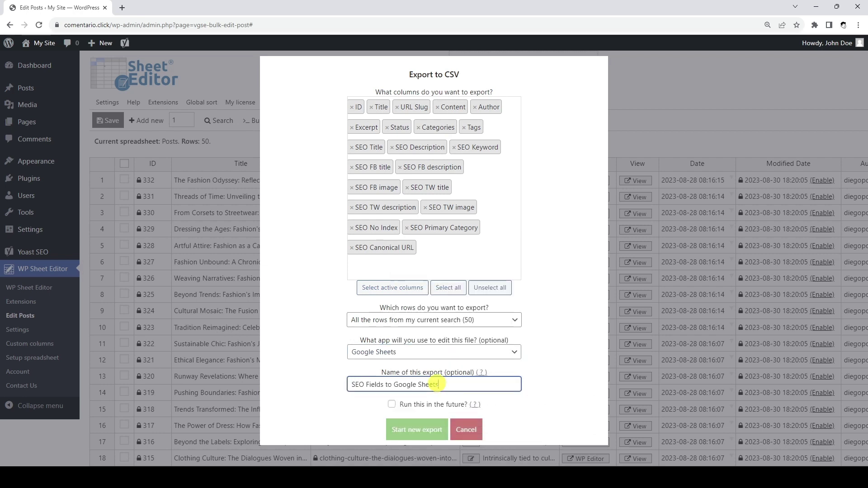
left_click(430, 427)
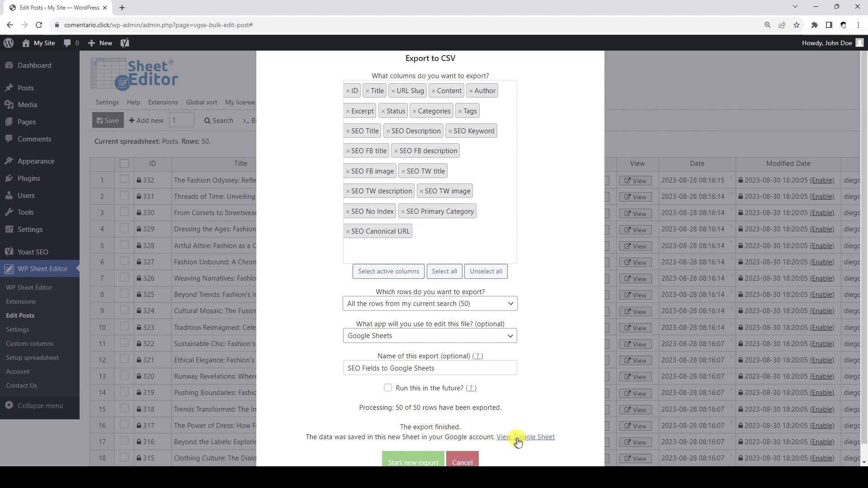
Open the exported sheet and widen the SEO Description, SEO FB description and SEO TW description columns
left_click(536, 439)
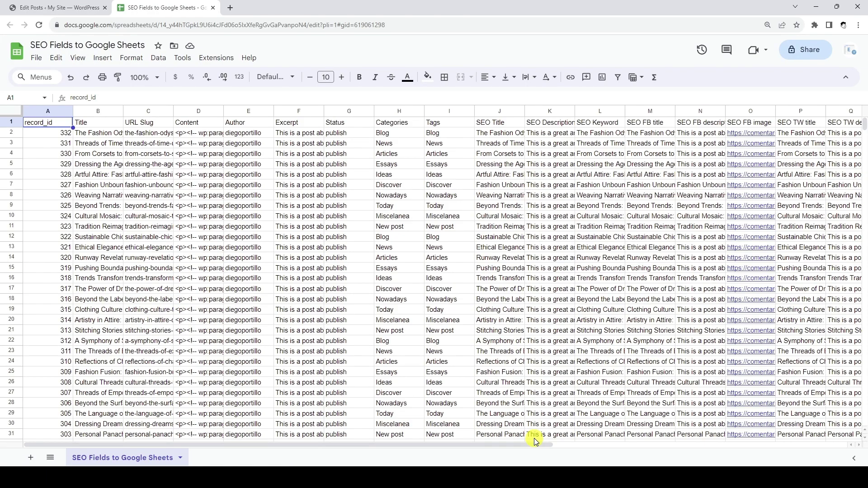
scroll(252, 183, "right", 5)
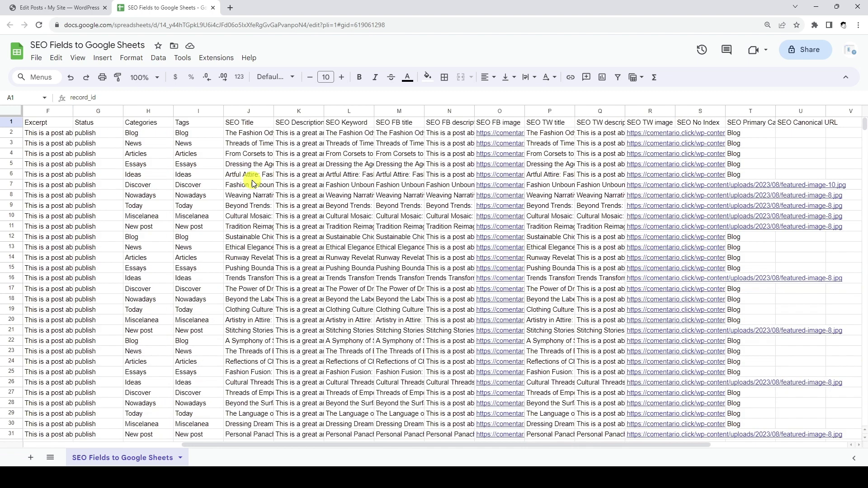
left_click(252, 122)
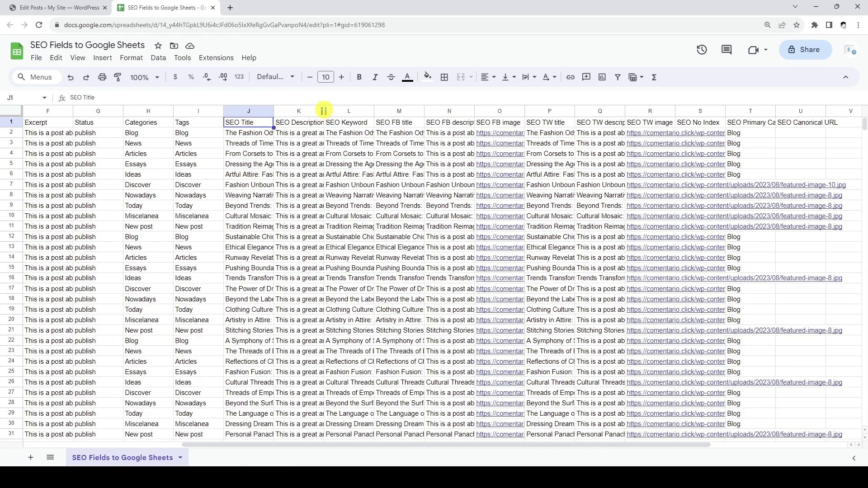
left_click_drag(324, 111, 408, 110)
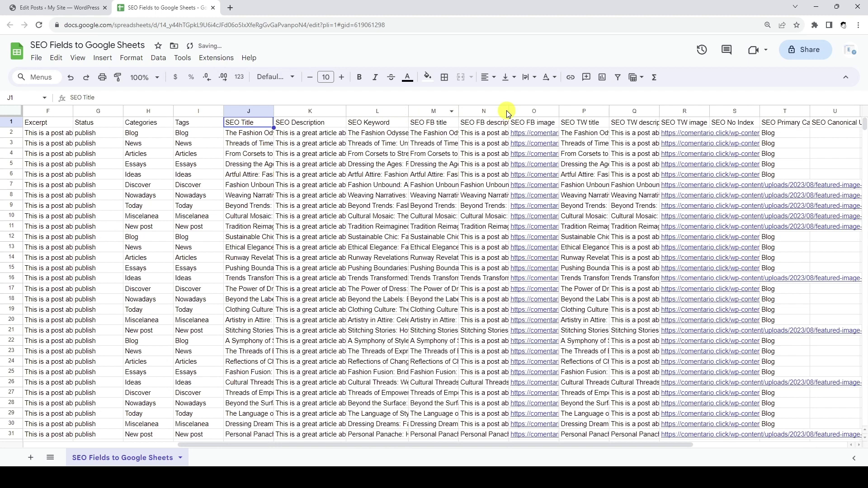
left_click_drag(508, 111, 533, 110)
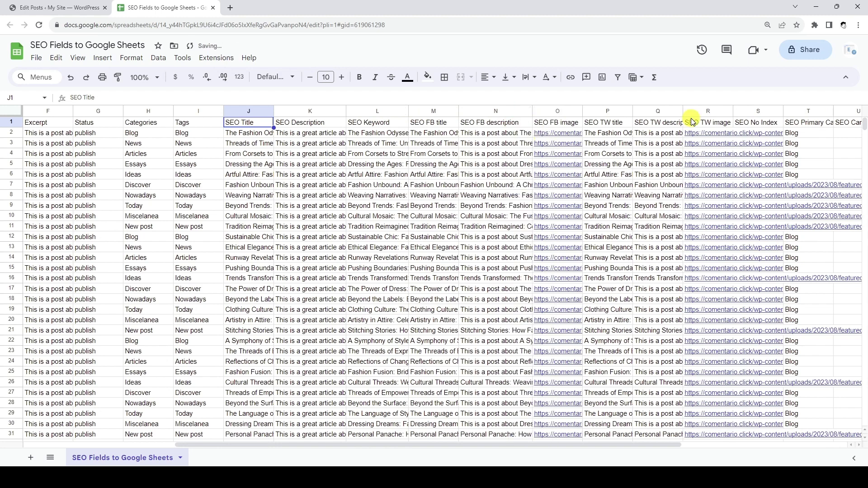
left_click_drag(683, 111, 710, 111)
scroll(683, 271, "right", 5)
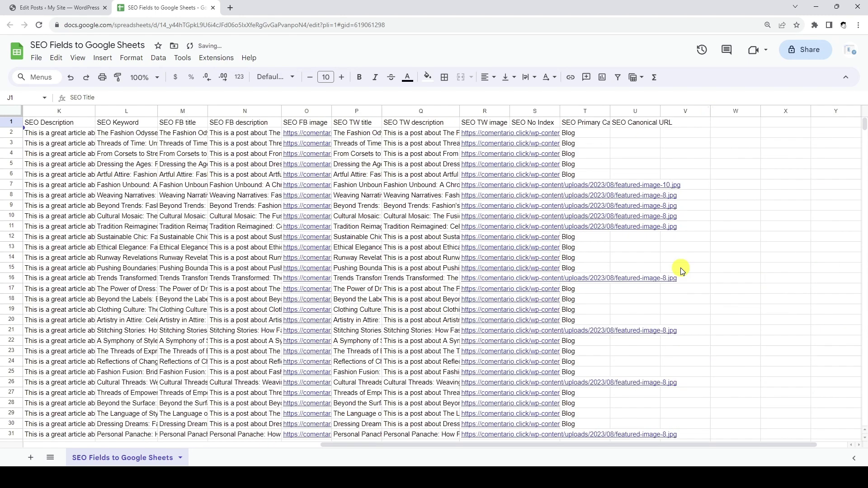
scroll(682, 270, "left", 10)
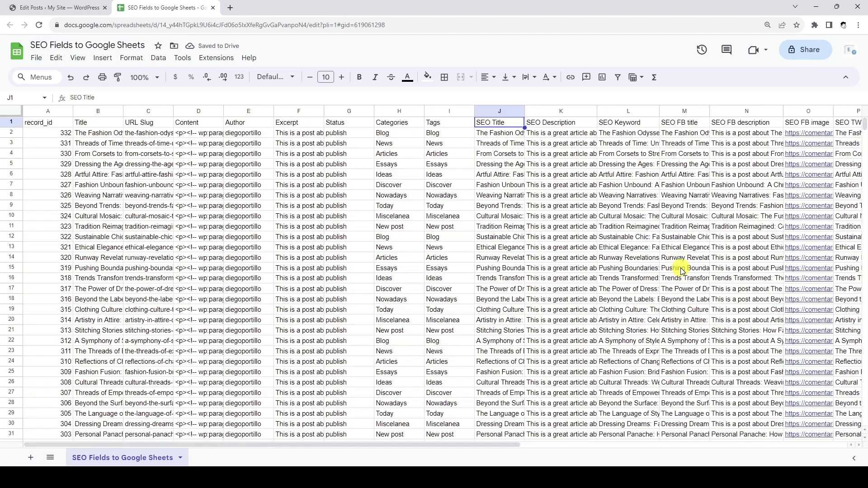
Enter 'My new SEO title 01' in SEO Title cell J2 and fill it down to row 51
left_click(511, 136)
type("My new SEO")
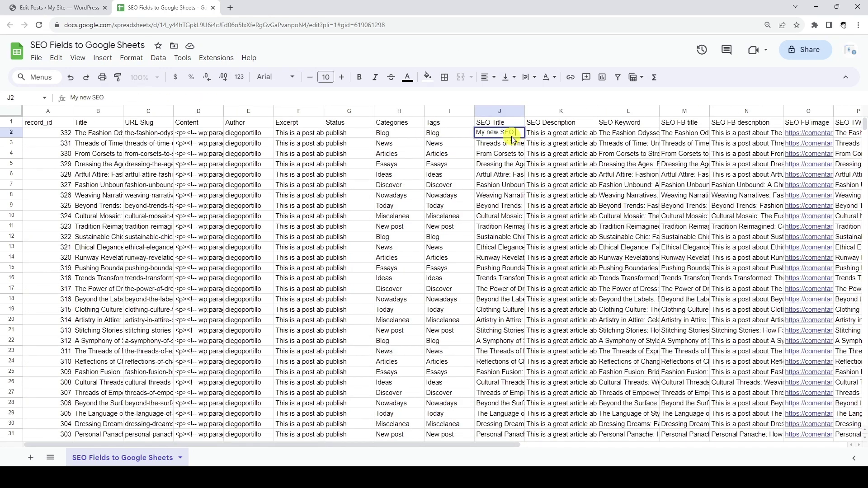
type(" title 01")
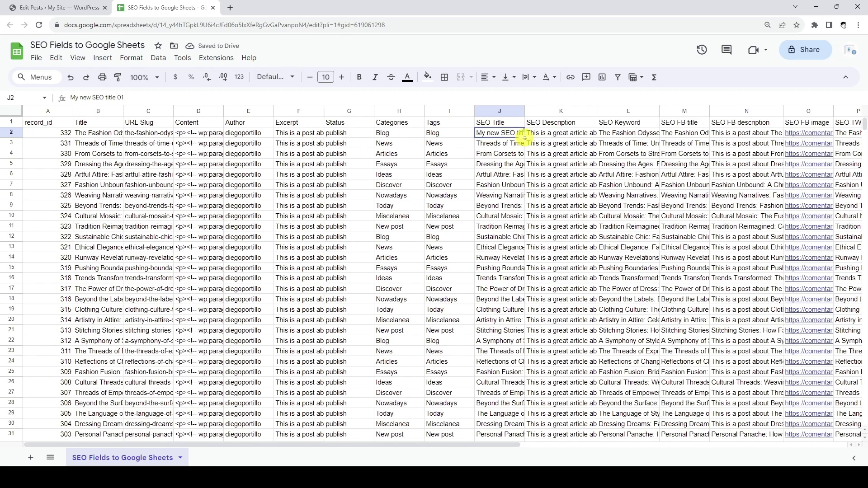
left_click_drag(524, 138, 501, 421)
scroll(501, 418, "up", 7)
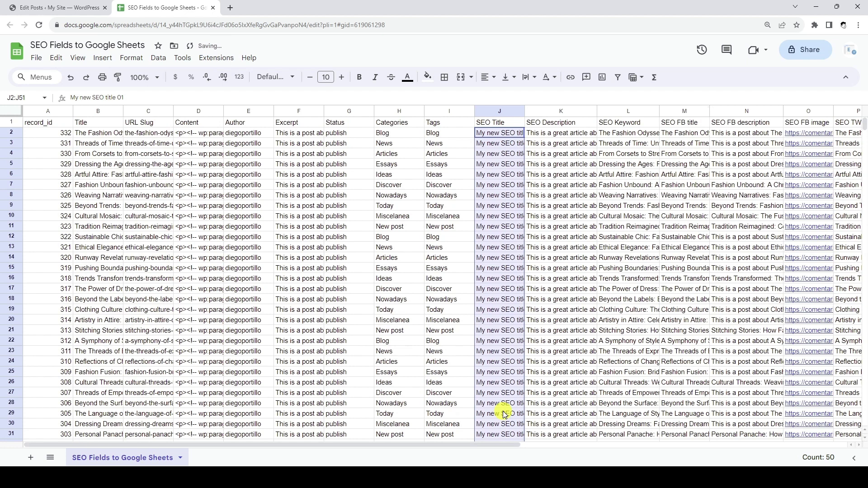
Enter 'My SEO KW' in SEO Keyword cell L2 and fill it down to every post
left_click(641, 136)
type("My ")
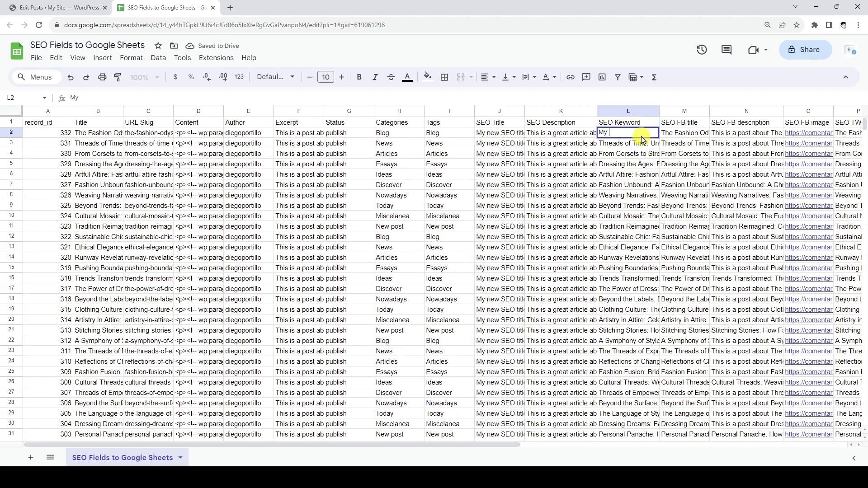
type("SEO KW")
key("Return")
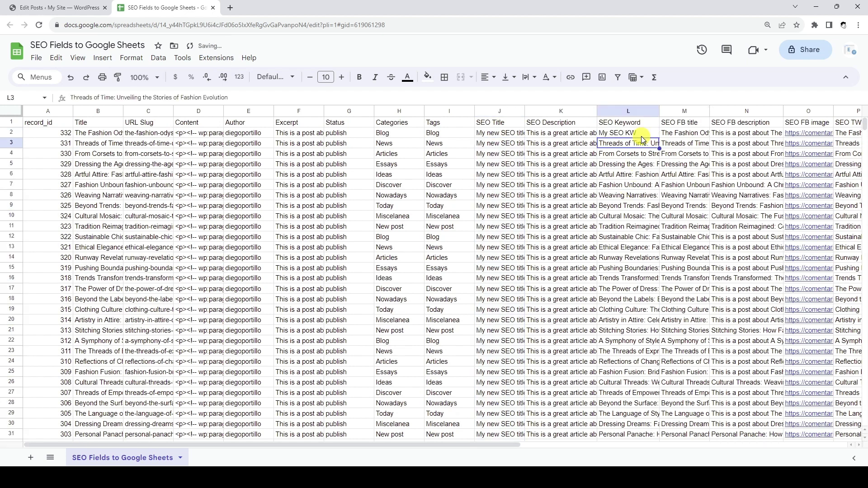
left_click(641, 136)
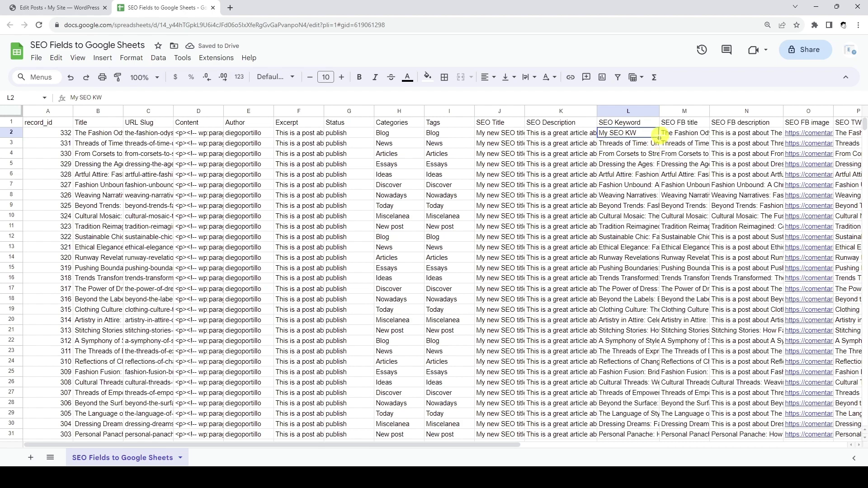
left_click_drag(659, 138, 640, 424)
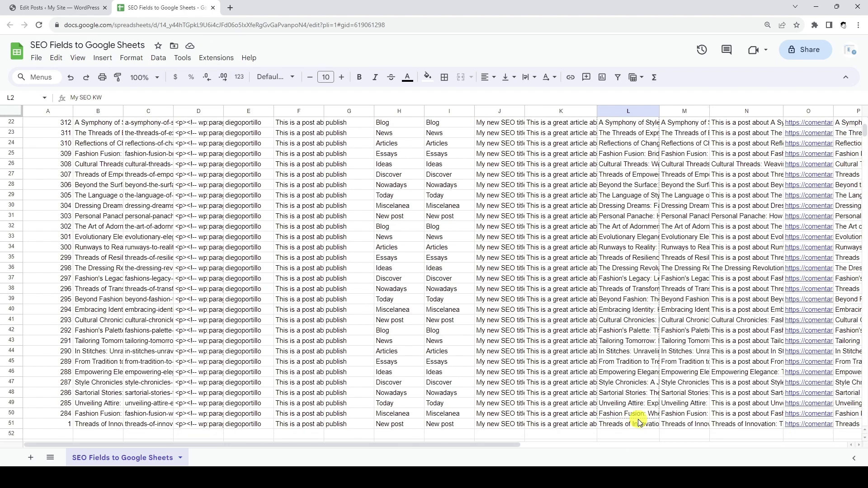
scroll(638, 419, "up", 5)
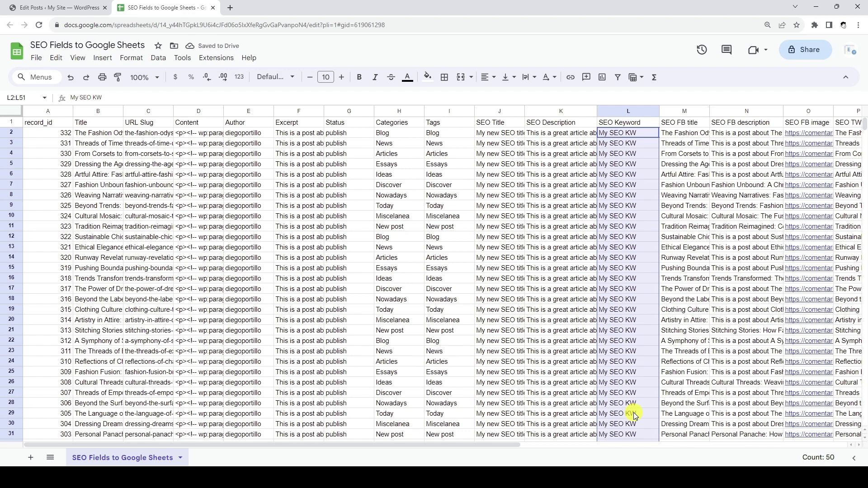
Back in WordPress, set up an import from Google Sheets using the 'SEO Fields to Google Sheets' file
left_click(55, 8)
left_click(463, 460)
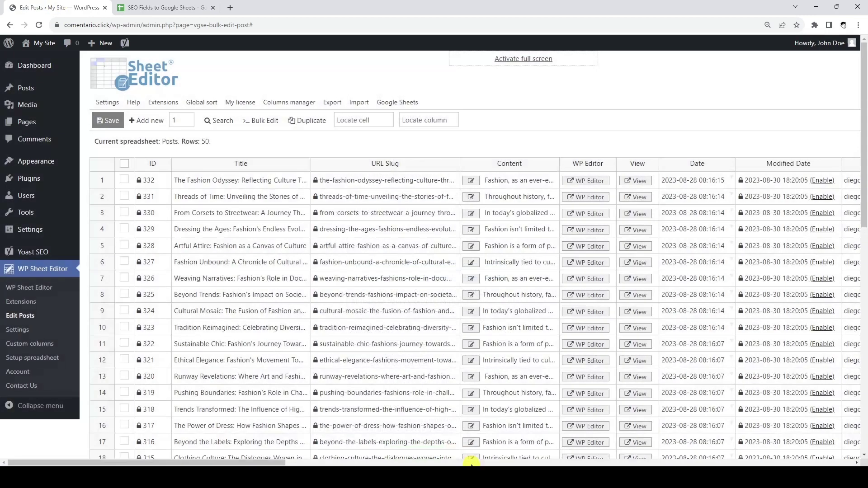
left_click(356, 104)
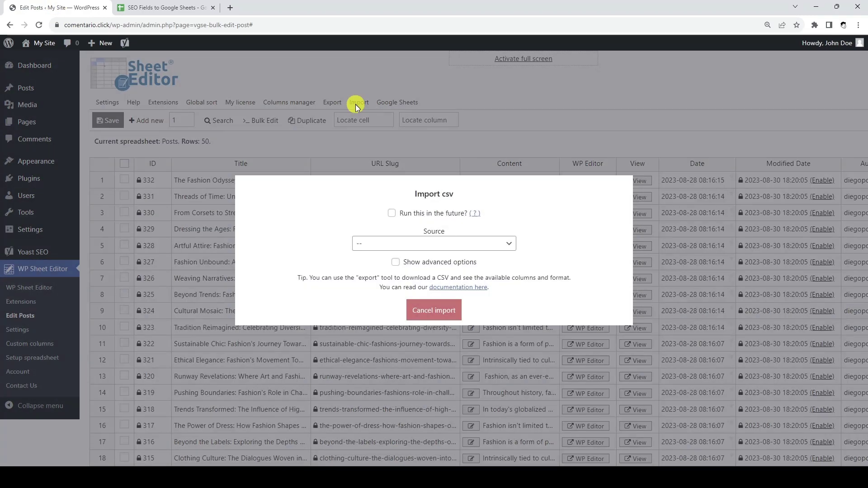
left_click(404, 246)
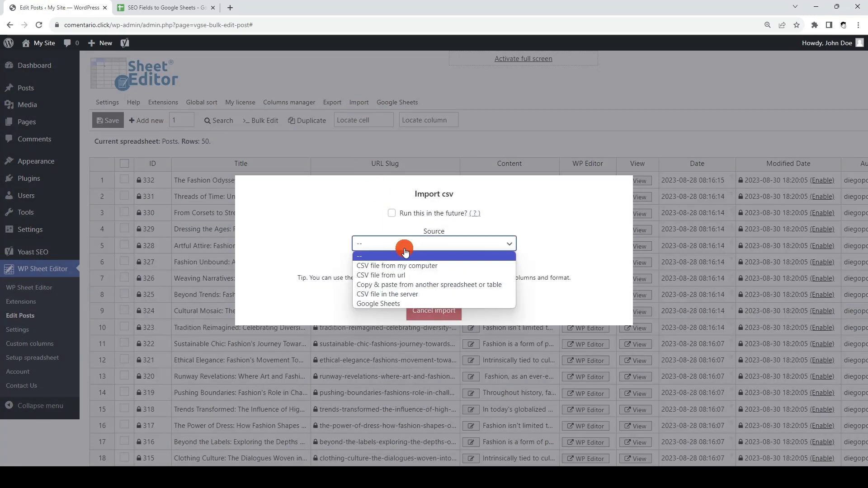
left_click(409, 304)
left_click(442, 249)
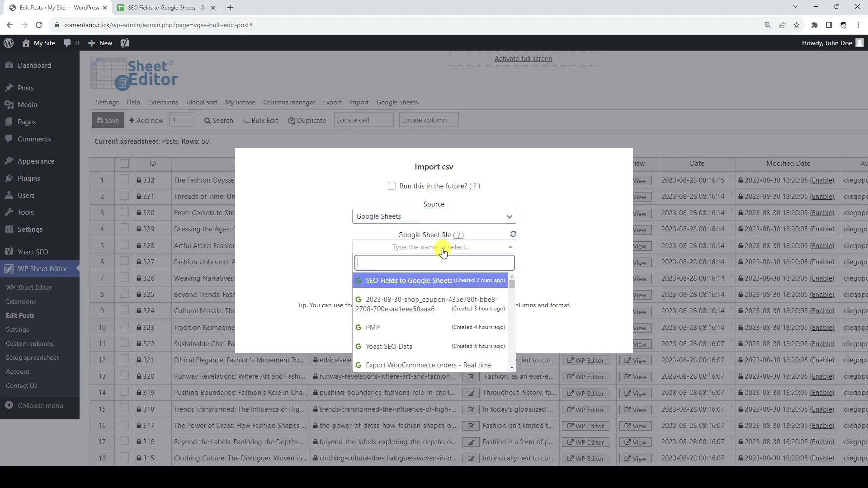
left_click(446, 280)
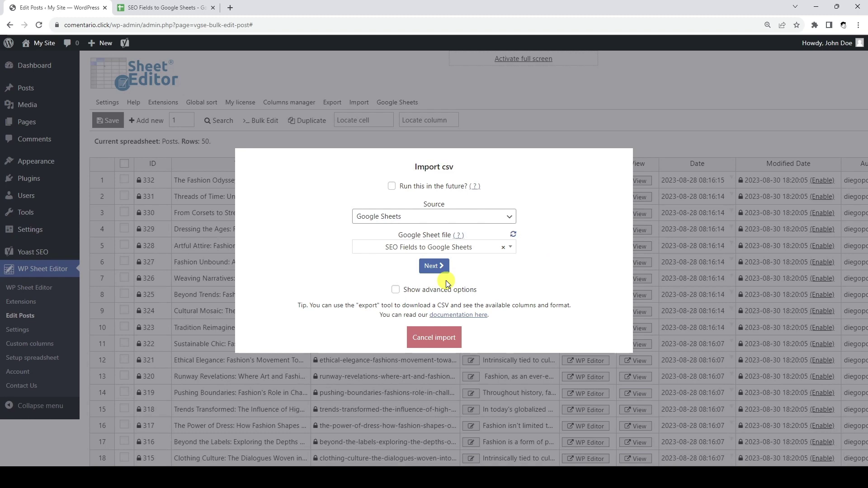
Import all columns, updating existing posts only, matched by record_id to ID
left_click(437, 269)
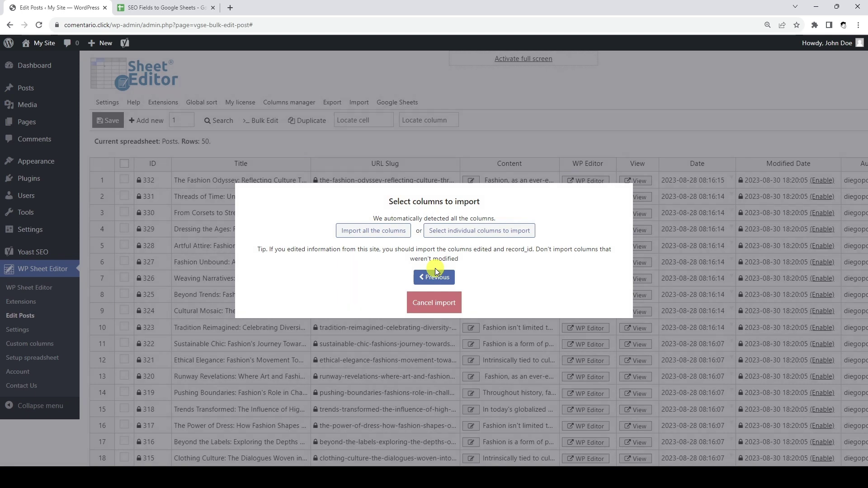
left_click(394, 230)
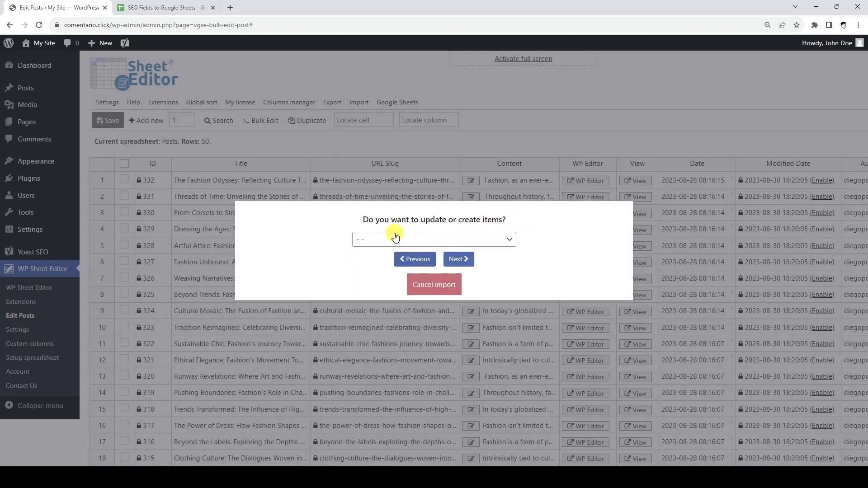
left_click(384, 239)
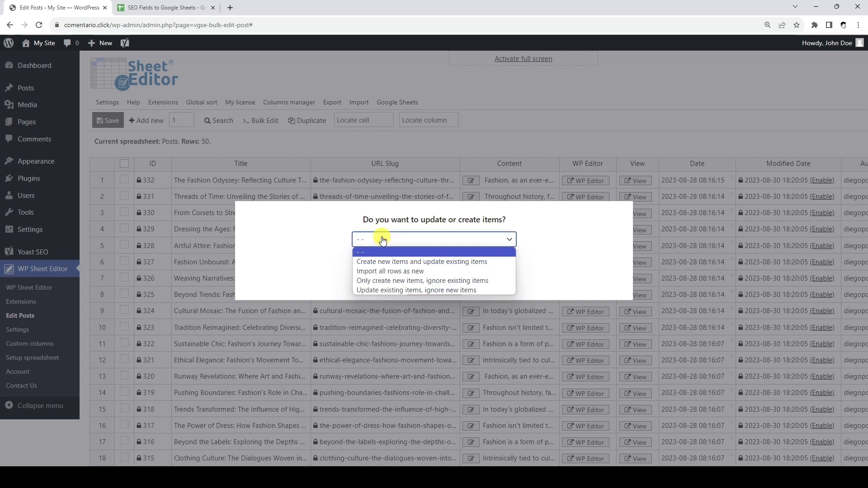
left_click(381, 290)
left_click(369, 279)
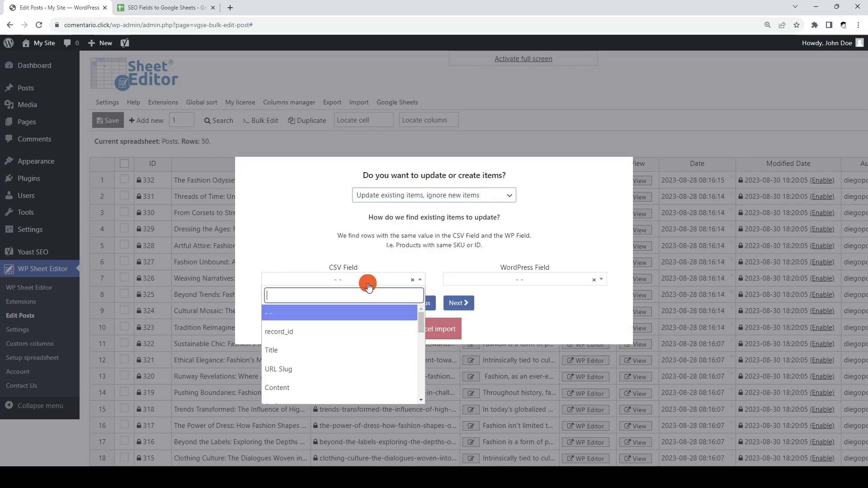
left_click(343, 329)
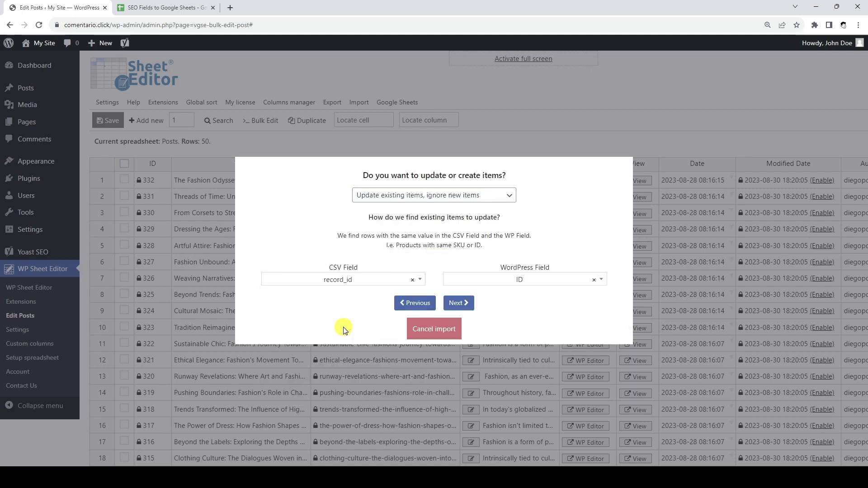
left_click(459, 303)
left_click(417, 352)
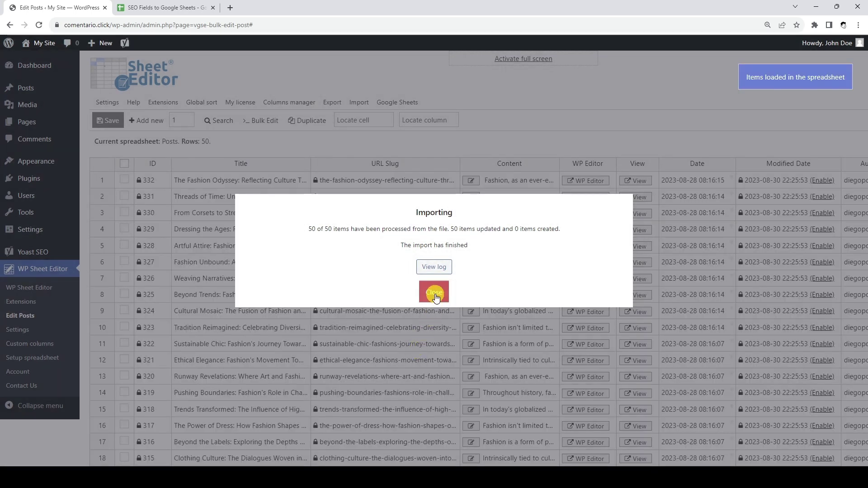
Close the import summary and check the 'My new SEO title 01' titles and 'My SEO KW' keywords
left_click(434, 292)
scroll(436, 292, "right", 4)
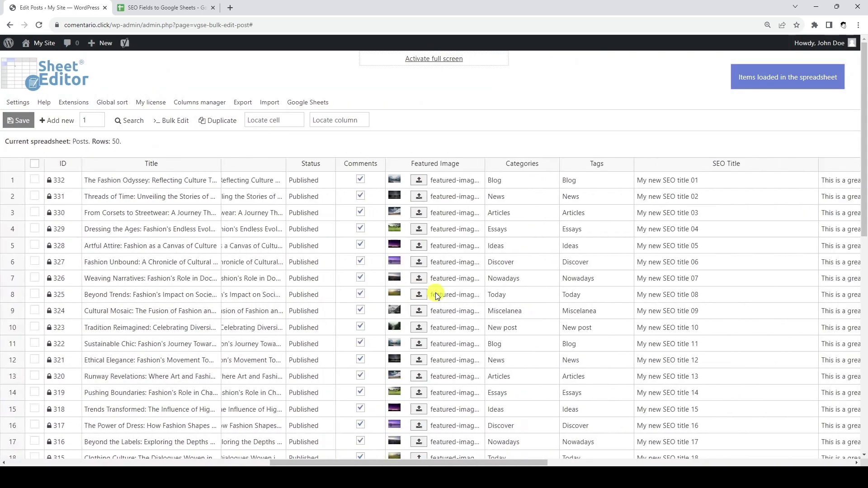
scroll(436, 292, "right", 3)
scroll(436, 292, "right", 3)
left_click(421, 164)
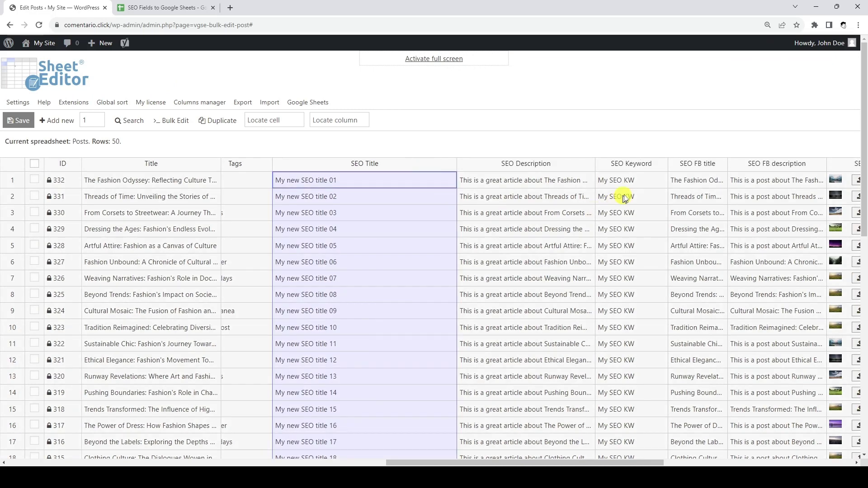
left_click(660, 164)
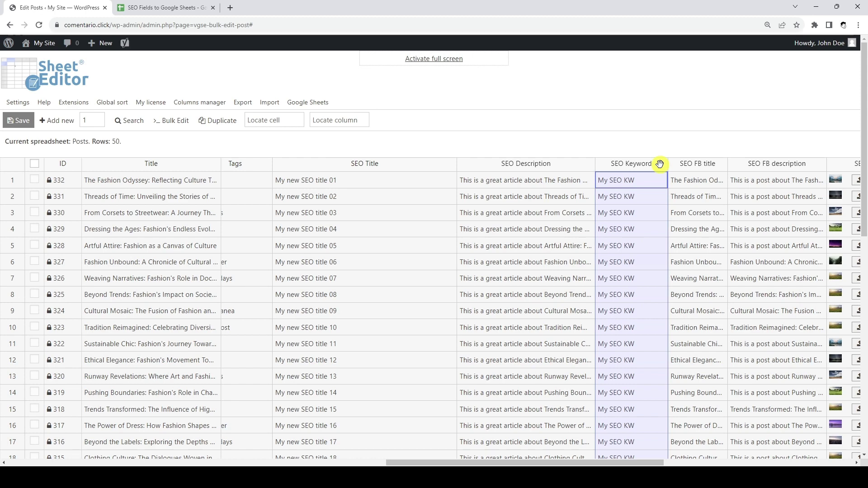
In the sheet, try undoing and redoing the SEO Title and SEO Keyword changes
left_click(165, 6)
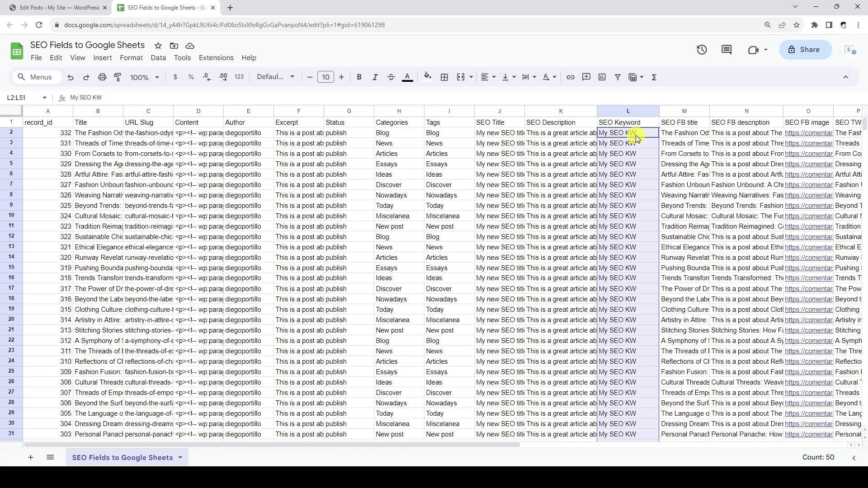
key("ctrl+v")
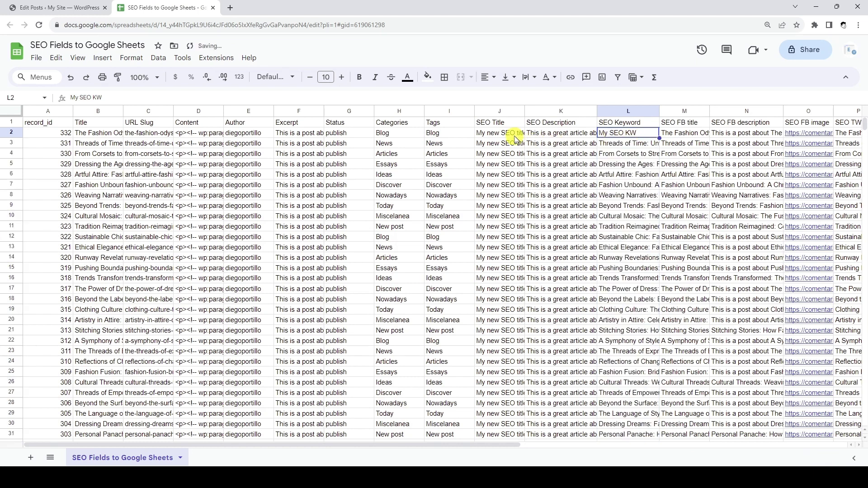
left_click(512, 135)
key("ctrl+v")
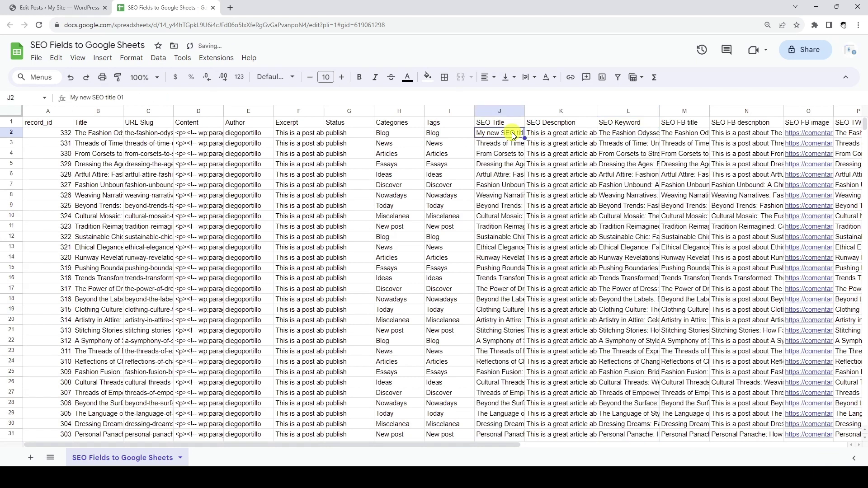
key("ctrl+z")
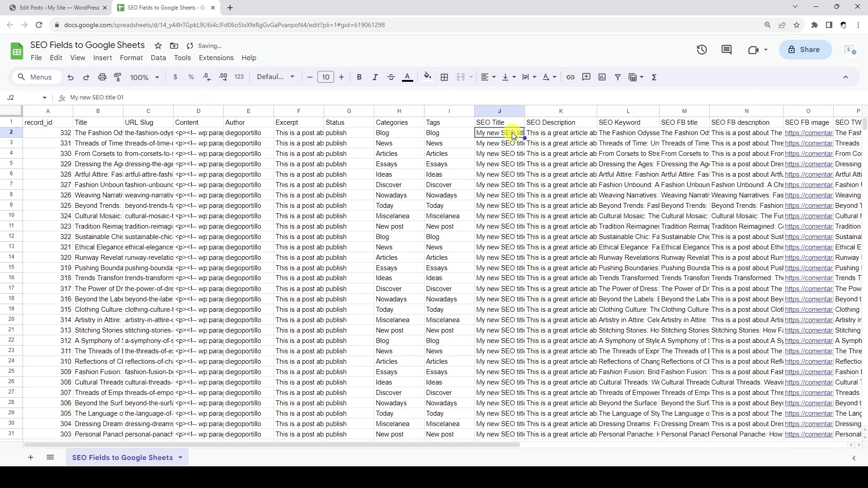
key("ctrl+z")
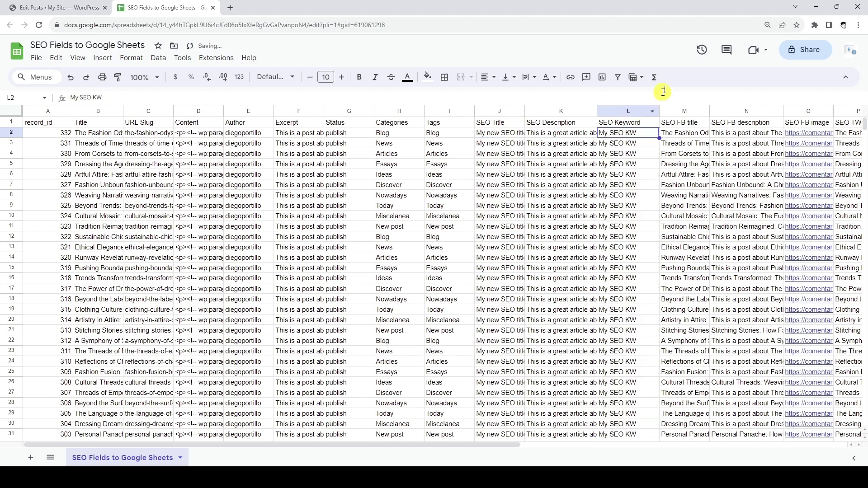
Restore the sheet's 10:23 PM version from version history
left_click(700, 50)
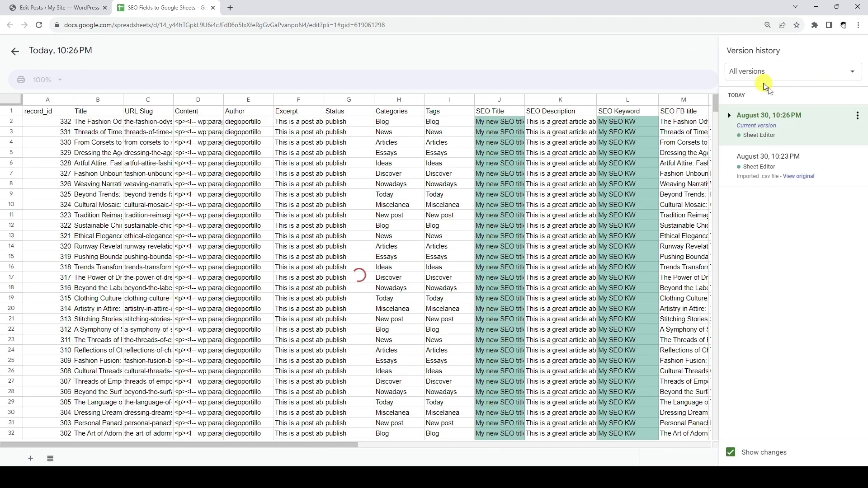
left_click(773, 162)
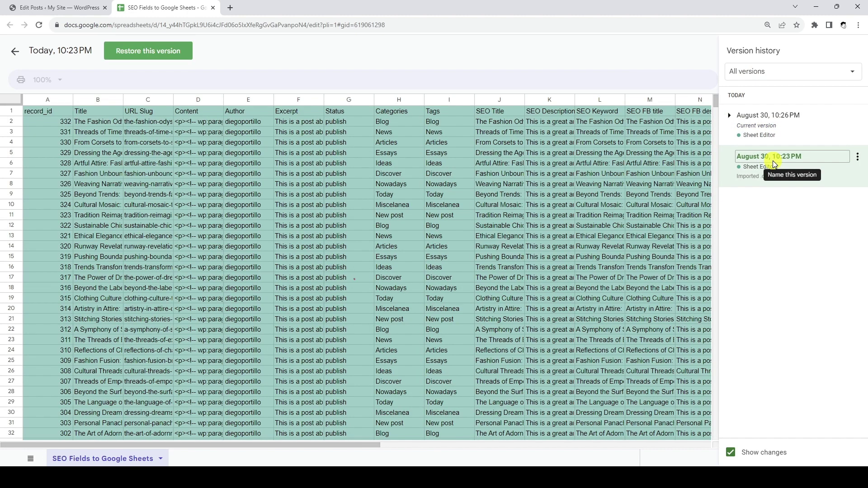
left_click(156, 53)
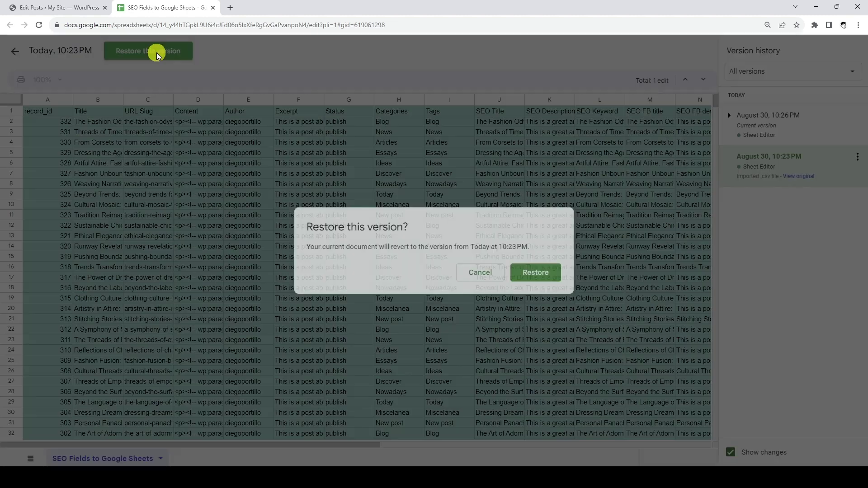
left_click(535, 272)
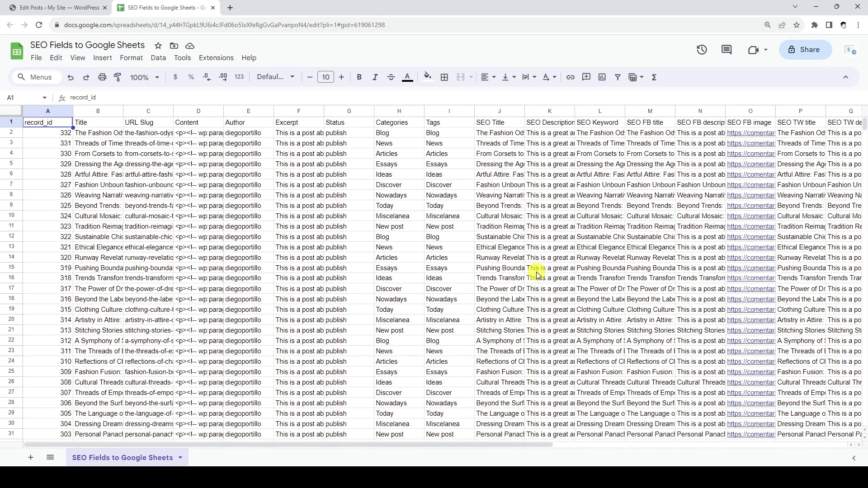
Re-import all columns of the restored Google Sheet, matching record_id to ID
left_click(72, 8)
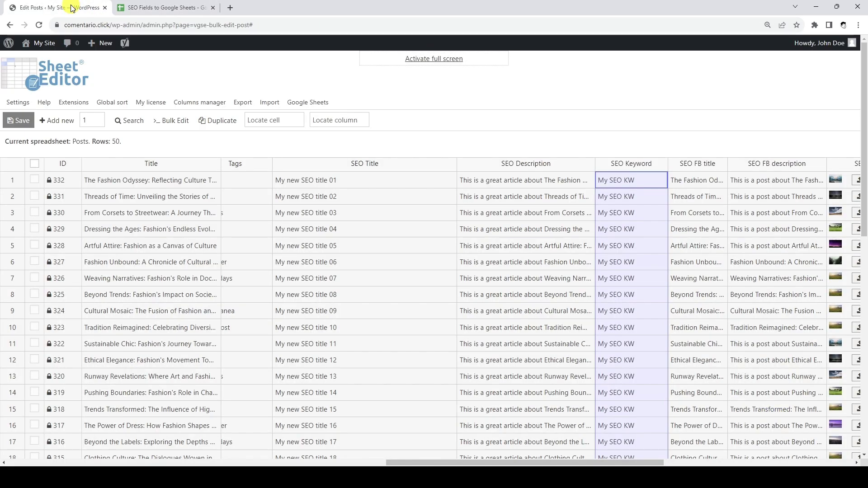
left_click(265, 103)
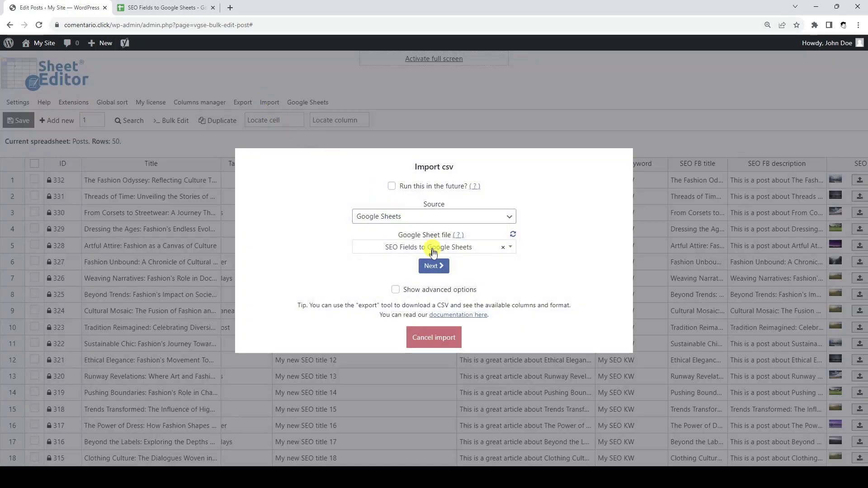
left_click(434, 265)
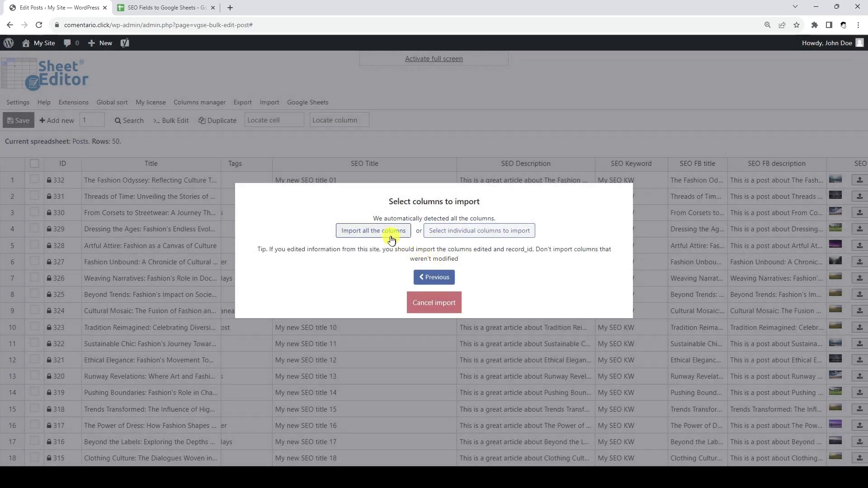
left_click(392, 231)
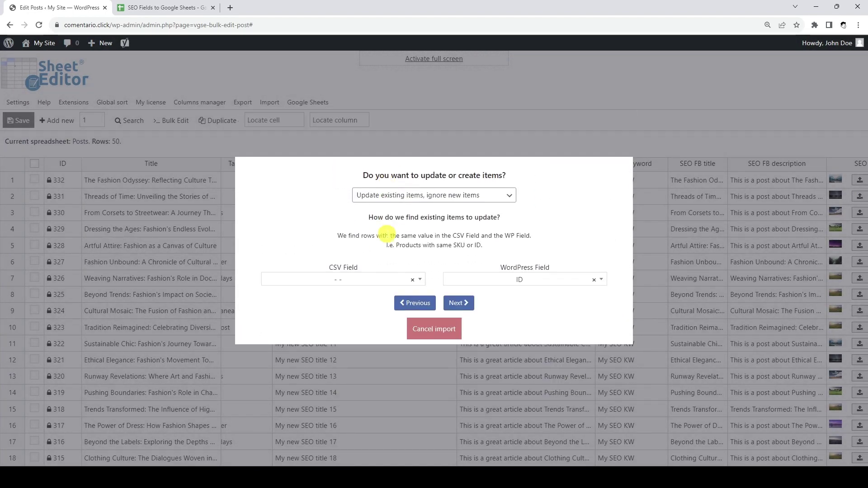
left_click(361, 279)
left_click(320, 330)
left_click(459, 303)
left_click(412, 341)
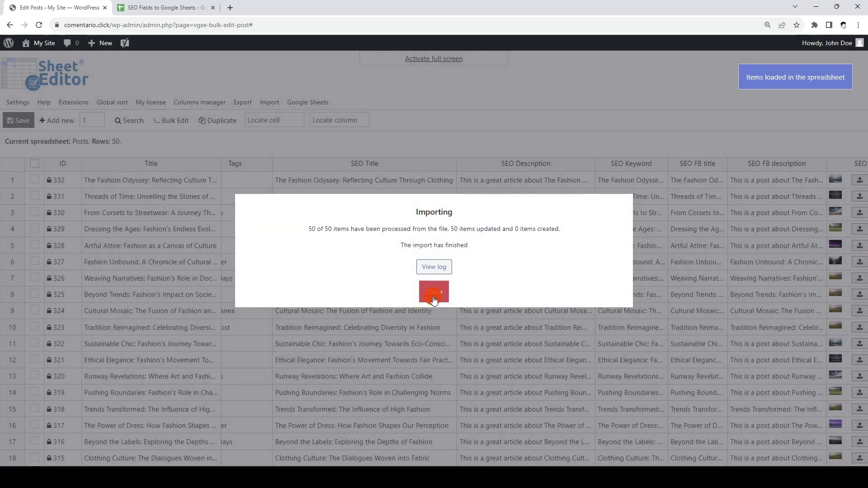
Close the import summary and check the SEO Title and SEO Keyword columns show the original titles
left_click(433, 293)
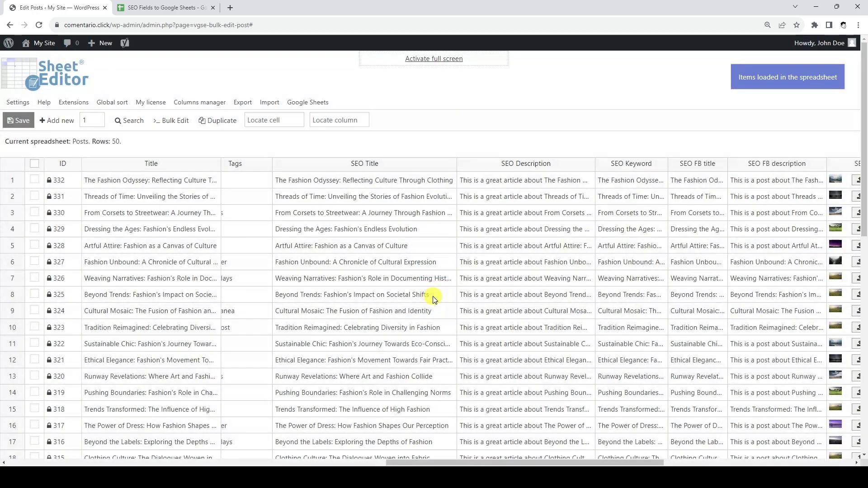
left_click(431, 161)
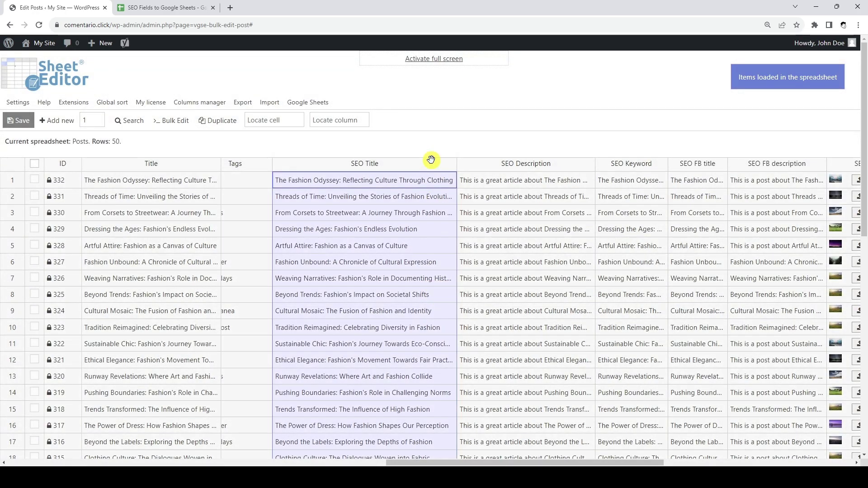
left_click(658, 164)
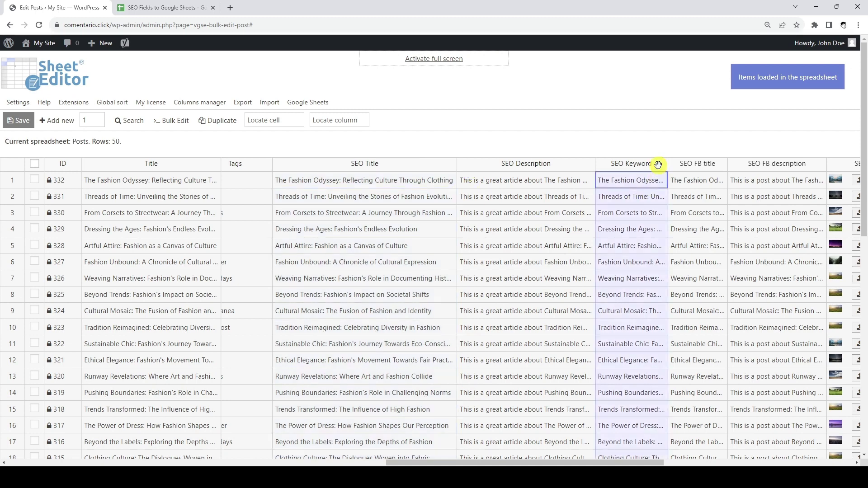